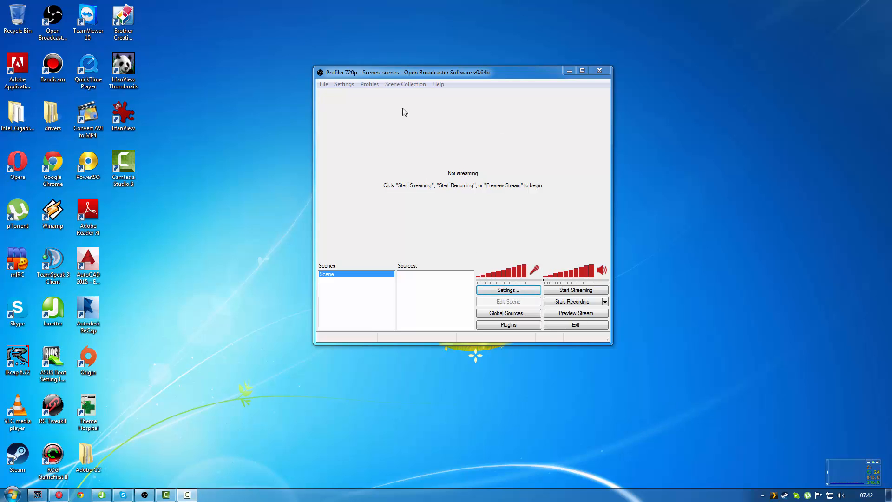
Step: Open the settings and select 720p as the setting profile
left_click(527, 290)
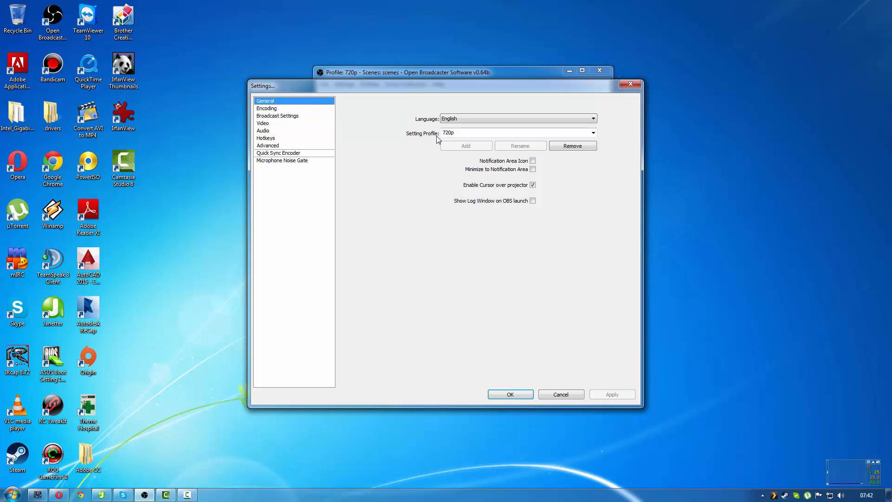
left_click(594, 135)
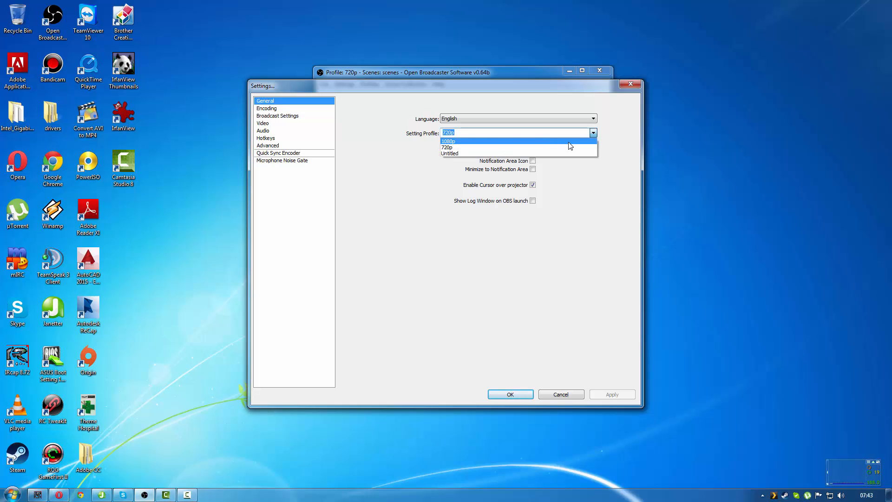
left_click(543, 148)
Step: Review the video encoding settings, focusing on the maximum bitrate and the buffer size
left_click(272, 109)
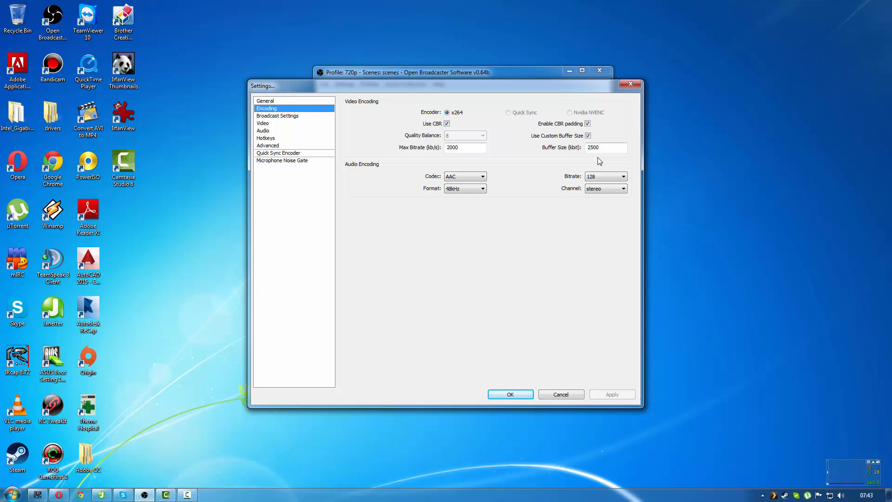
mouse_move(604, 148)
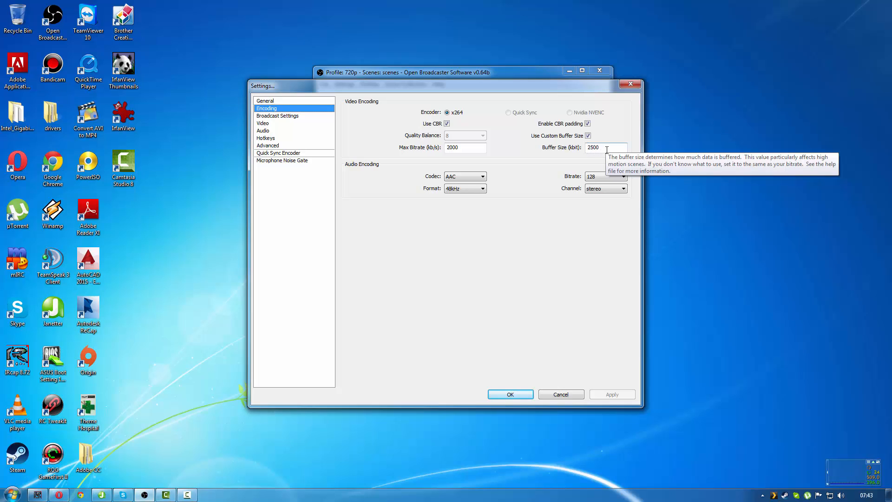
mouse_move(470, 149)
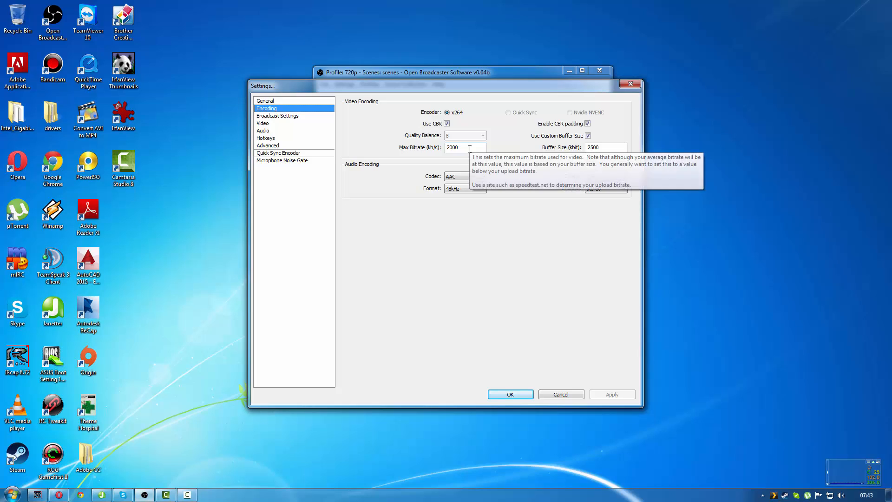
left_click_drag(458, 148, 439, 148)
left_click(466, 148)
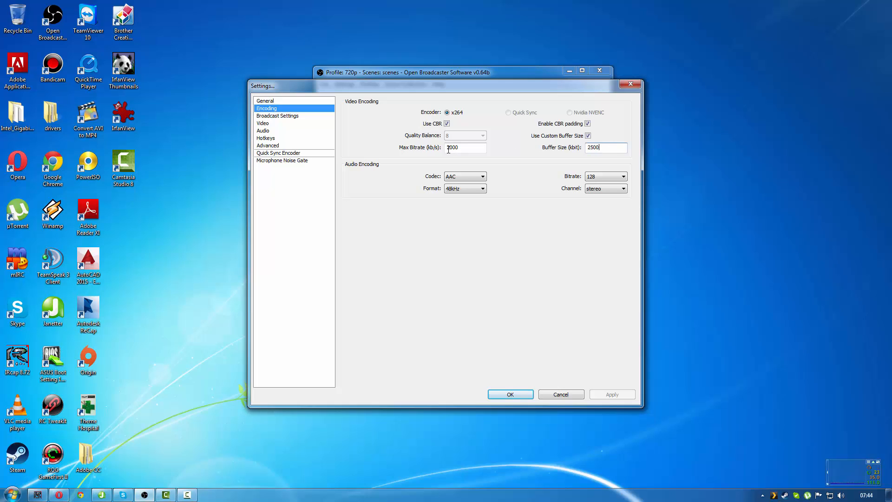
Step: Set the broadcast streaming service to Twitch with the EU: London, UK server, and save the changes
left_click(283, 116)
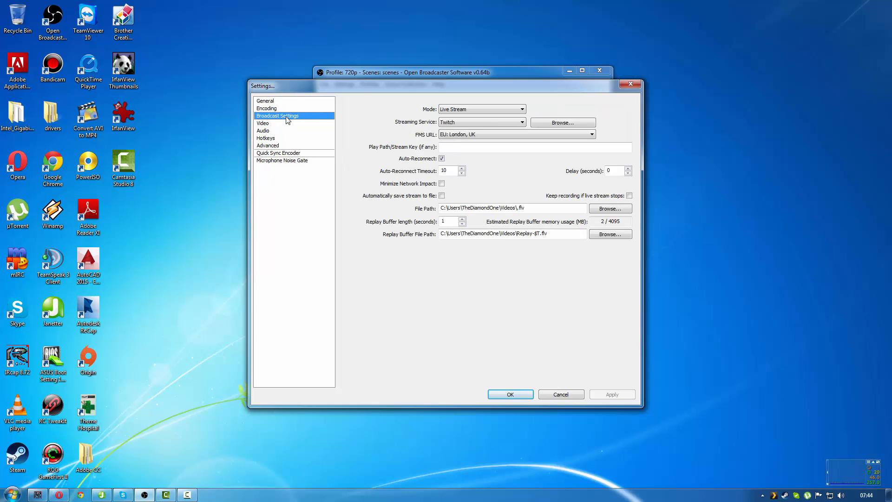
left_click(459, 124)
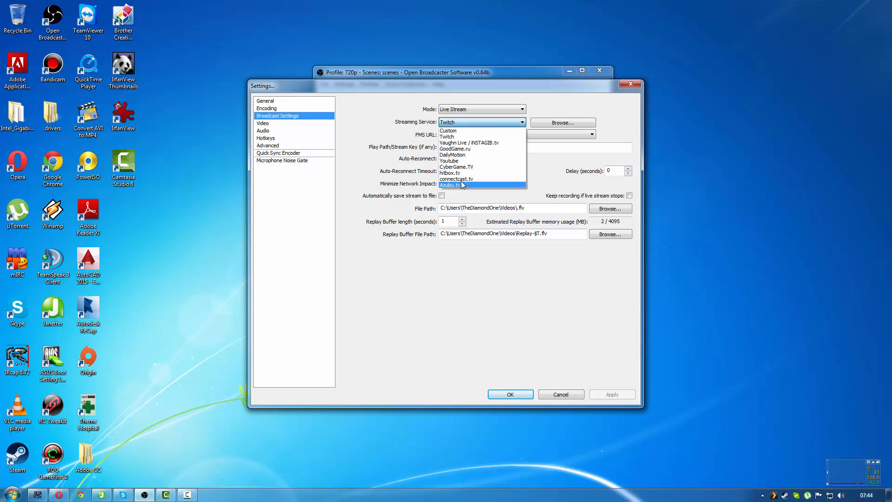
left_click(452, 137)
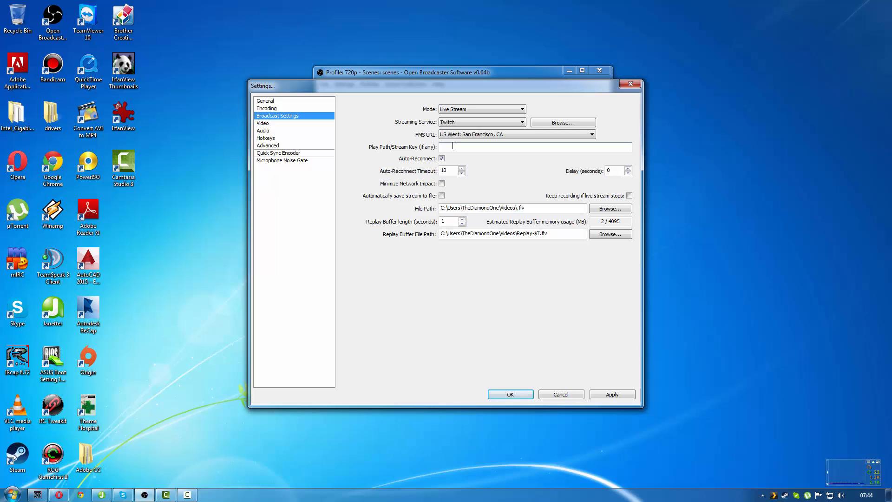
left_click(478, 135)
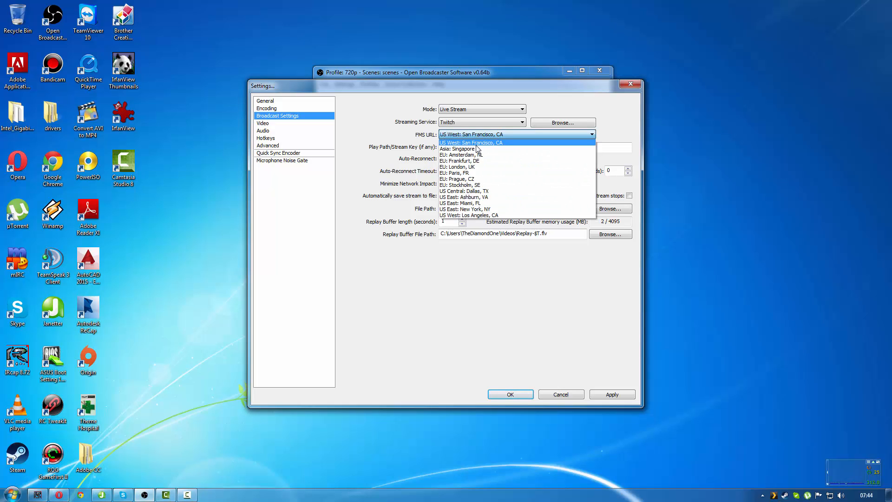
left_click(496, 168)
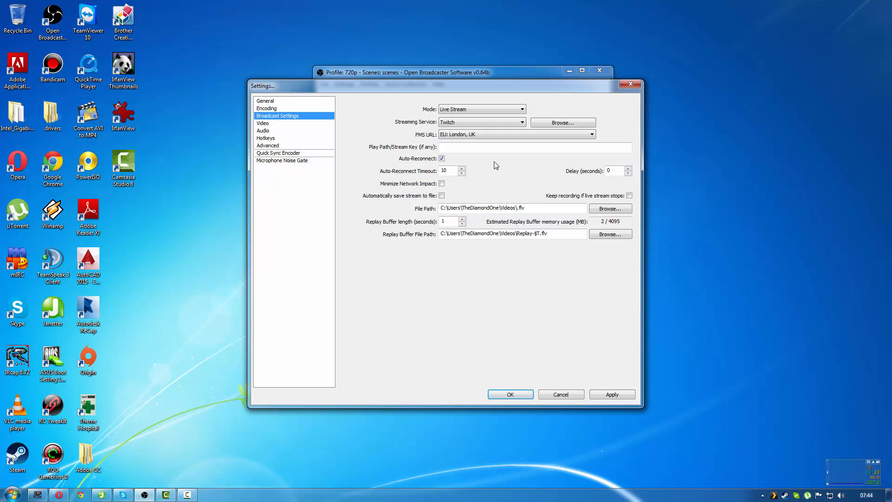
left_click(523, 148)
left_click(269, 123)
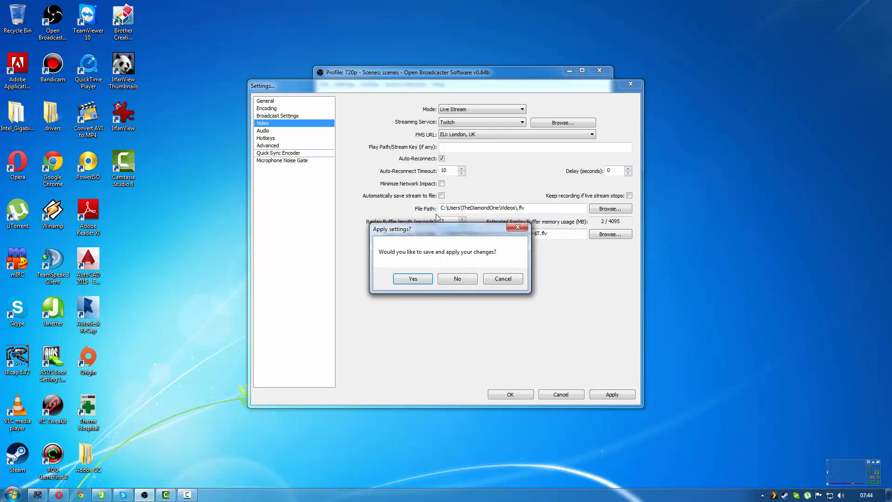
left_click(421, 278)
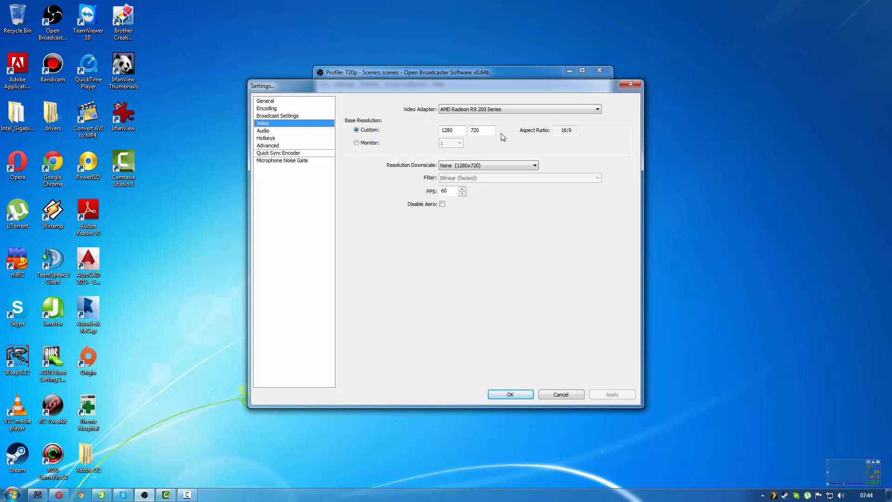
Step: Examine the resolution downscale choices in the video settings and the microphone device choices in the audio settings
left_click(484, 165)
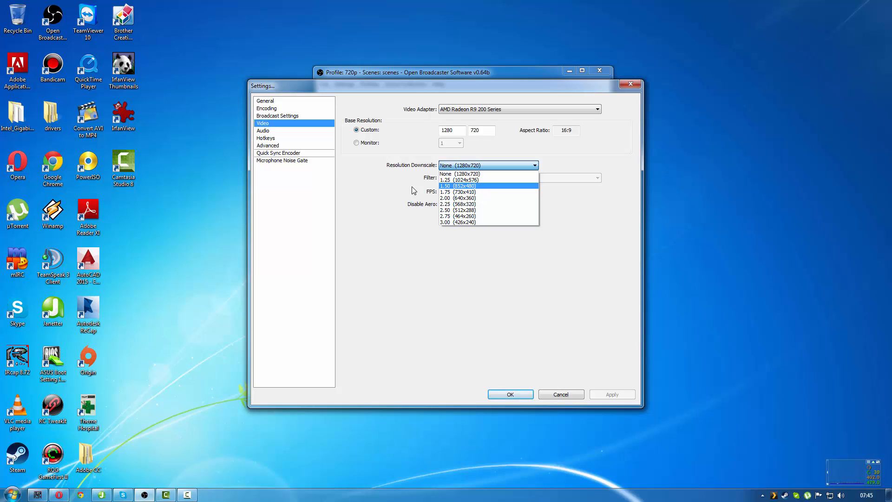
left_click(380, 189)
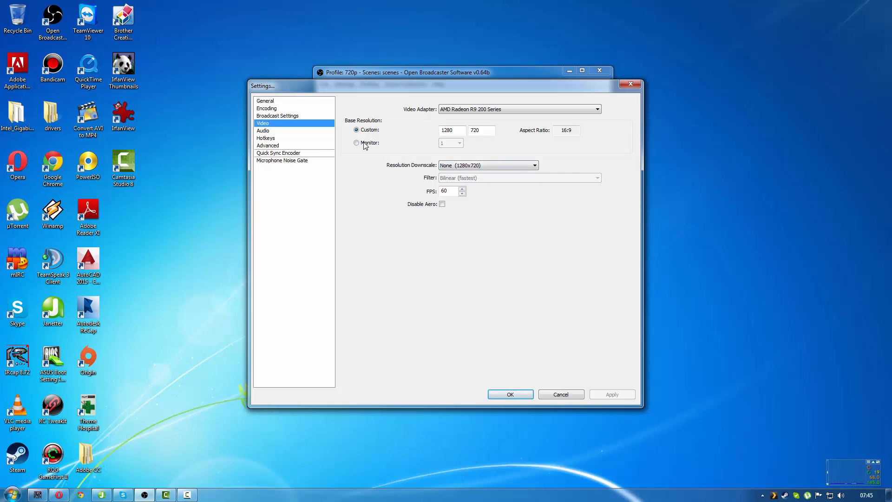
left_click(273, 132)
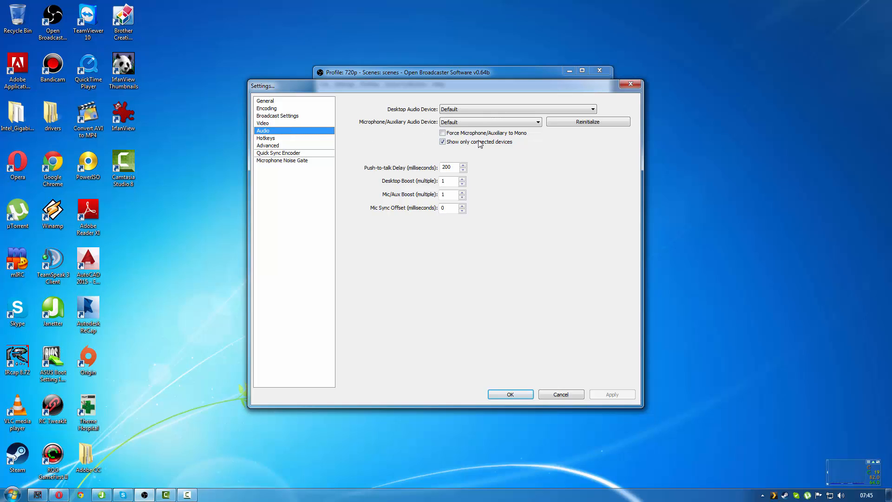
left_click(483, 122)
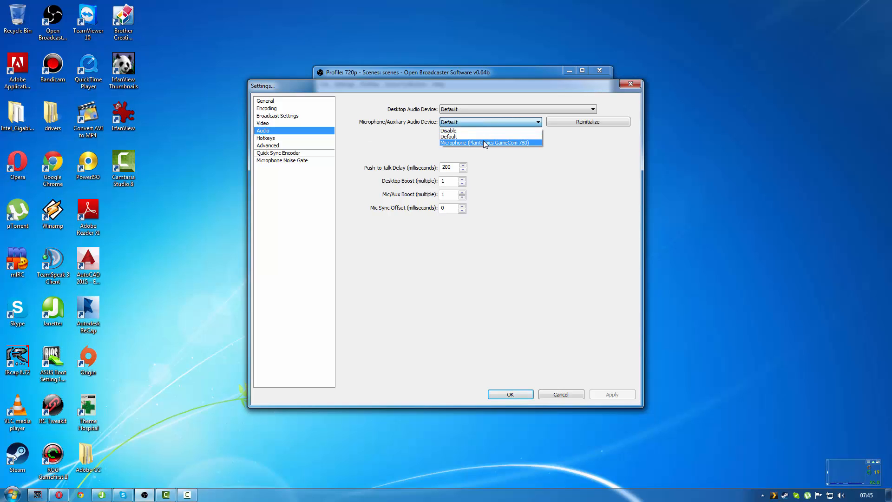
left_click(518, 166)
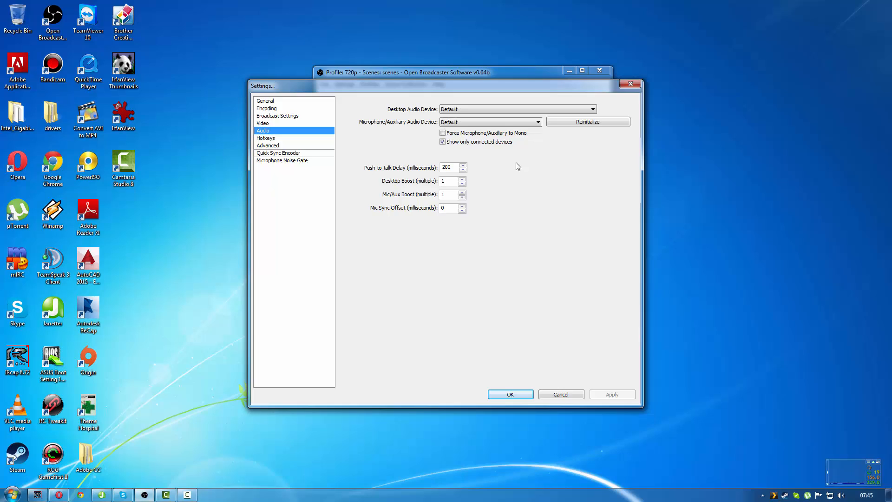
Step: Try the push-to-talk option and P as its hotkey, and clear that hotkey again
left_click(271, 139)
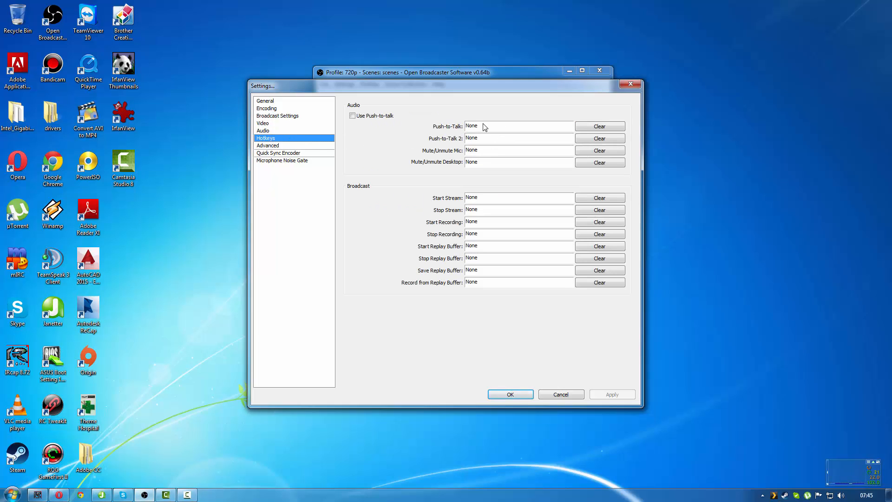
left_click(353, 117)
left_click(352, 117)
left_click(515, 127)
key("p")
left_click(605, 128)
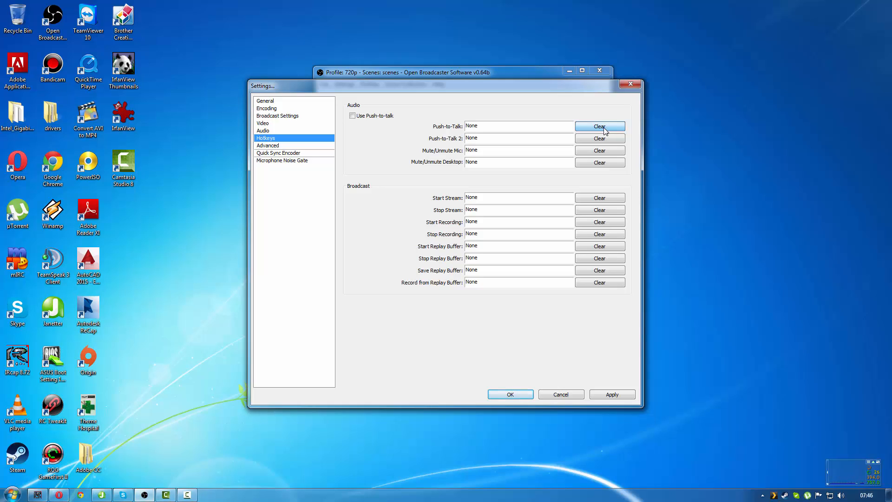
Step: Assign F11 as the Start Stream hotkey and F12 as the Stop Stream hotkey, and apply the changes
left_click(498, 200)
key("F11")
left_click(493, 215)
key("F12")
left_click(610, 395)
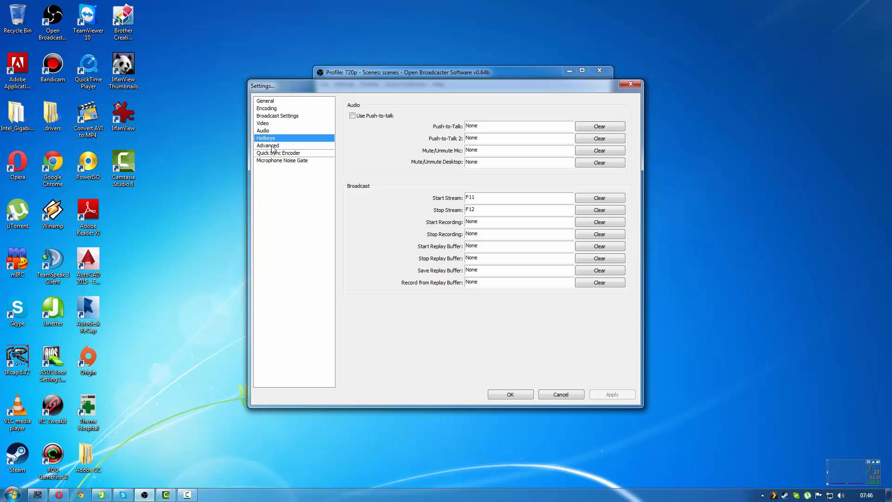
Step: Set the advanced x264 CPU preset to medium and the encoding profile to main, and save the changes
left_click(327, 147)
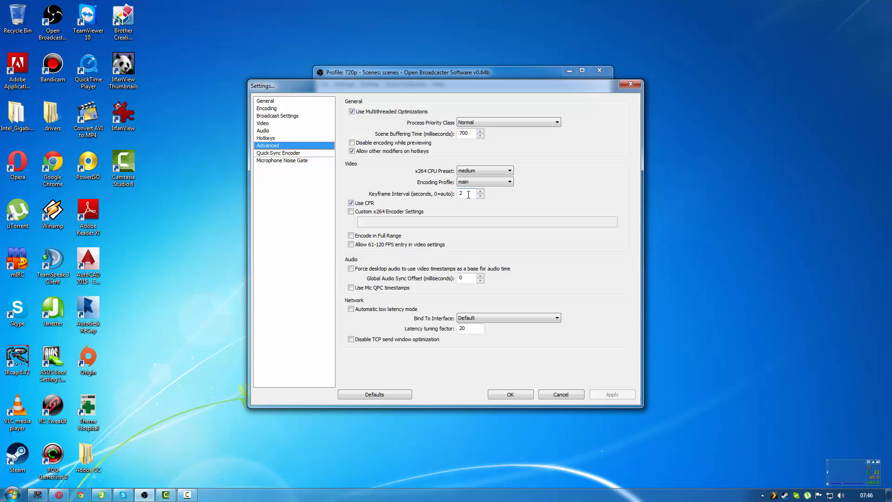
left_click(474, 172)
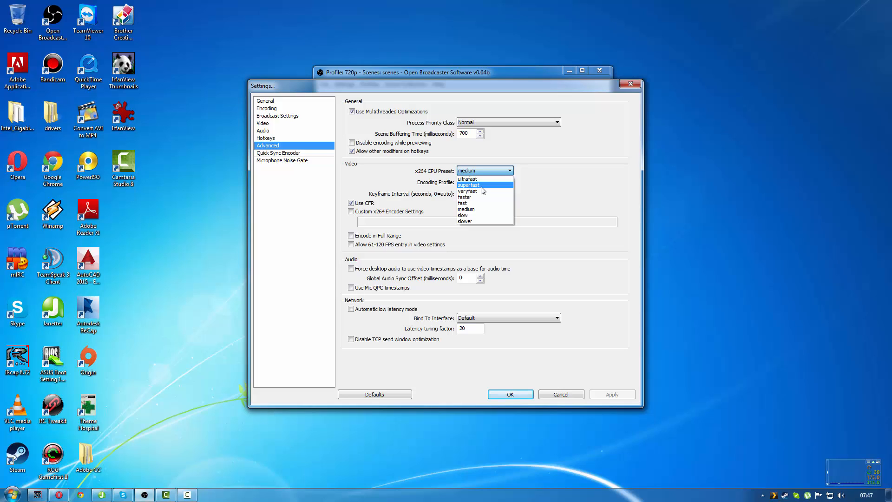
left_click(477, 210)
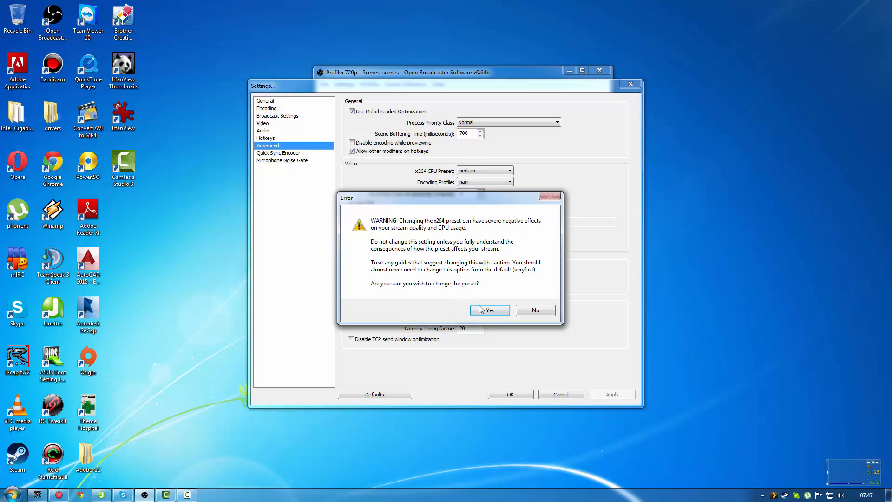
left_click(495, 311)
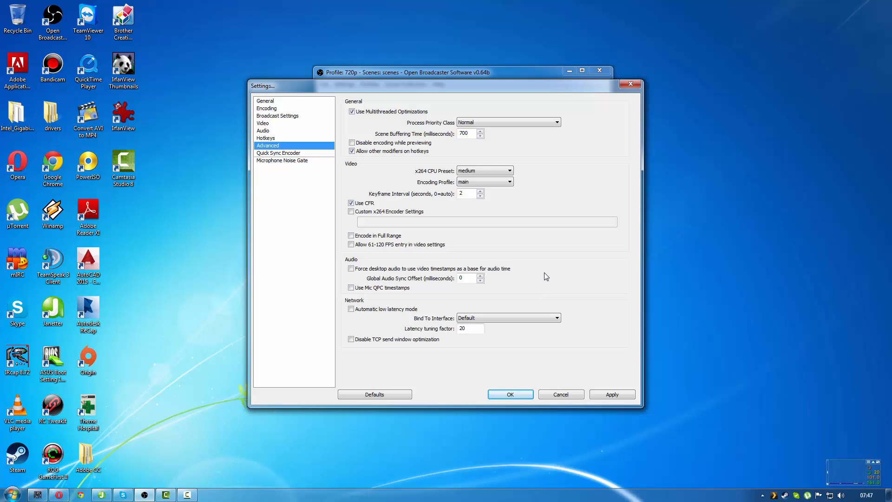
left_click(509, 171)
left_click(558, 177)
left_click(510, 184)
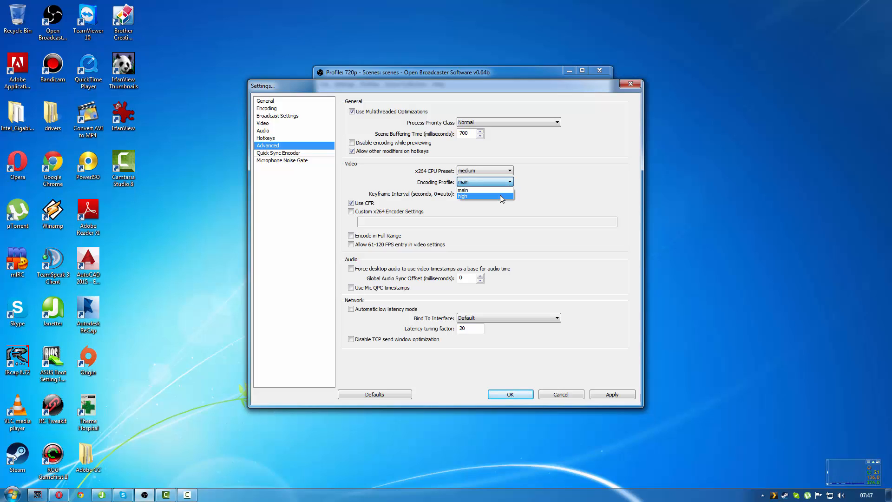
left_click(501, 190)
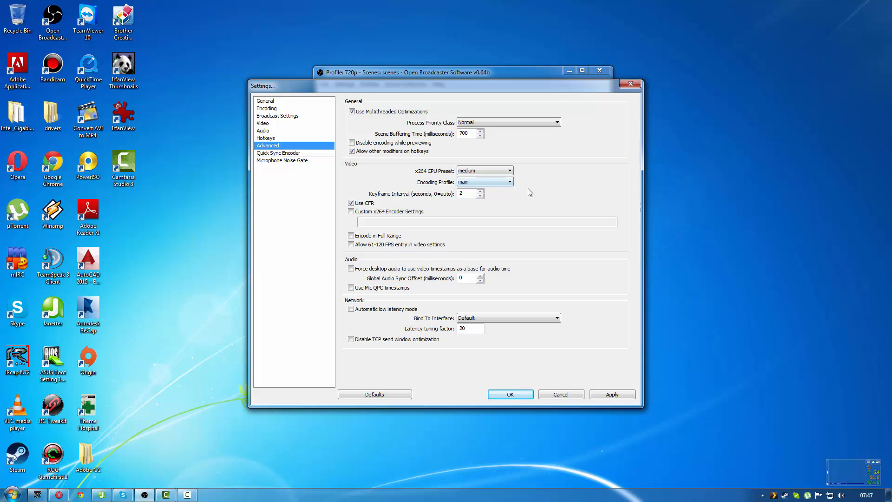
left_click(294, 160)
left_click(414, 276)
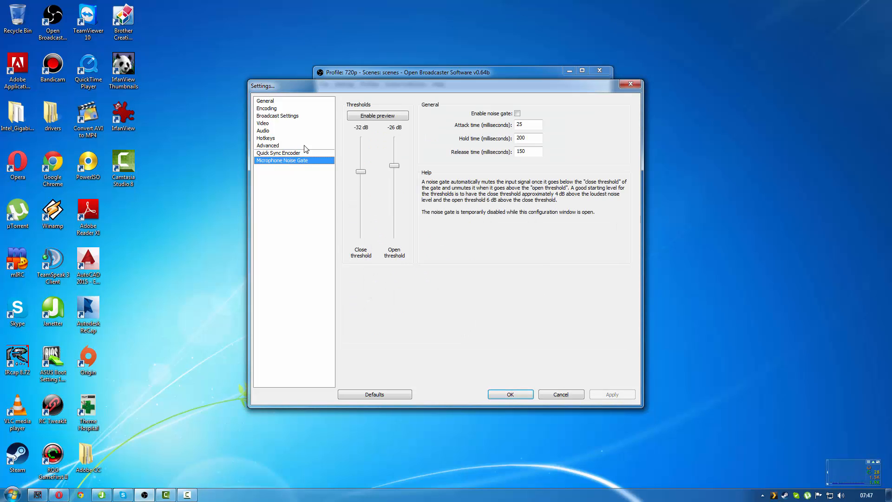
Step: Look over the Quick Sync Encoder and General settings
left_click(299, 154)
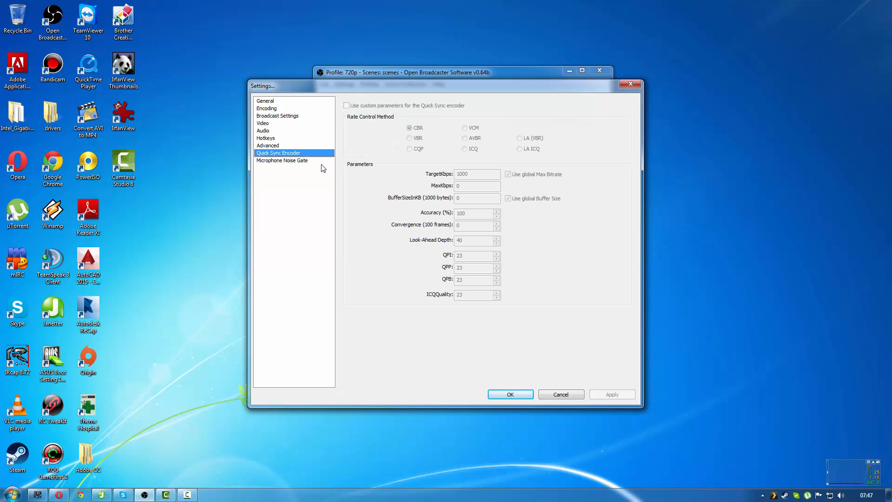
left_click(269, 103)
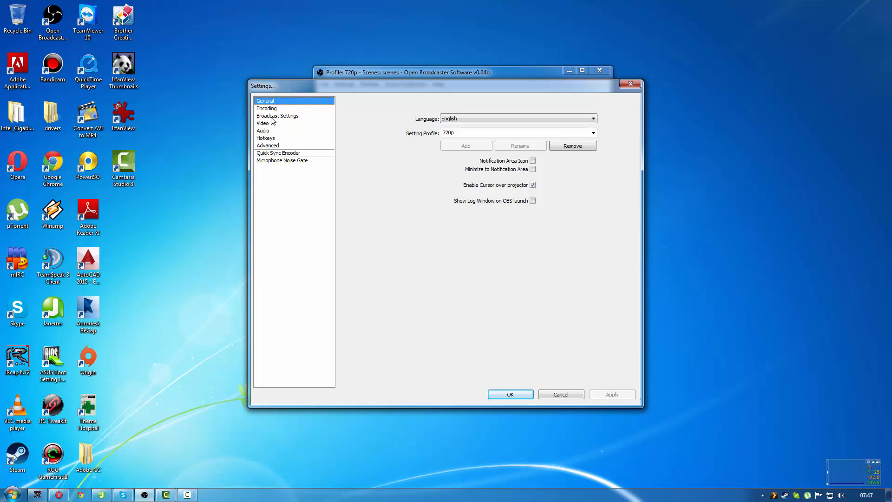
Step: Try the Custom streaming service in the broadcast settings
left_click(274, 116)
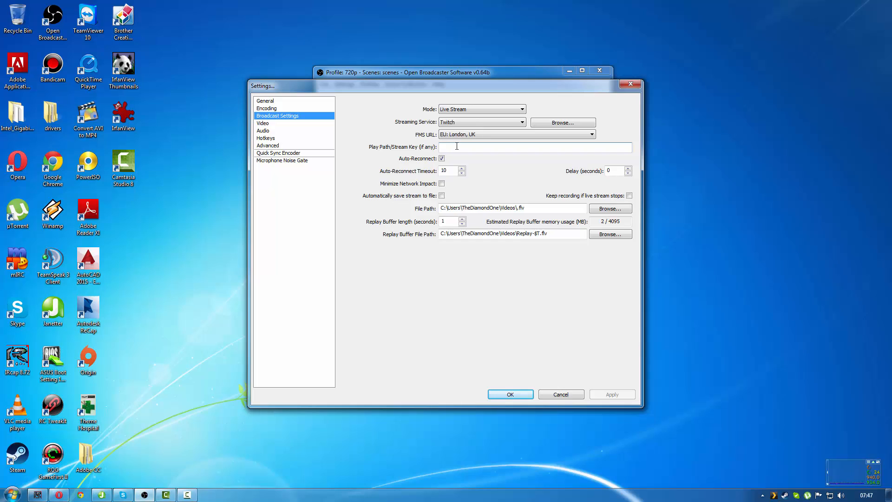
left_click(473, 119)
left_click(472, 131)
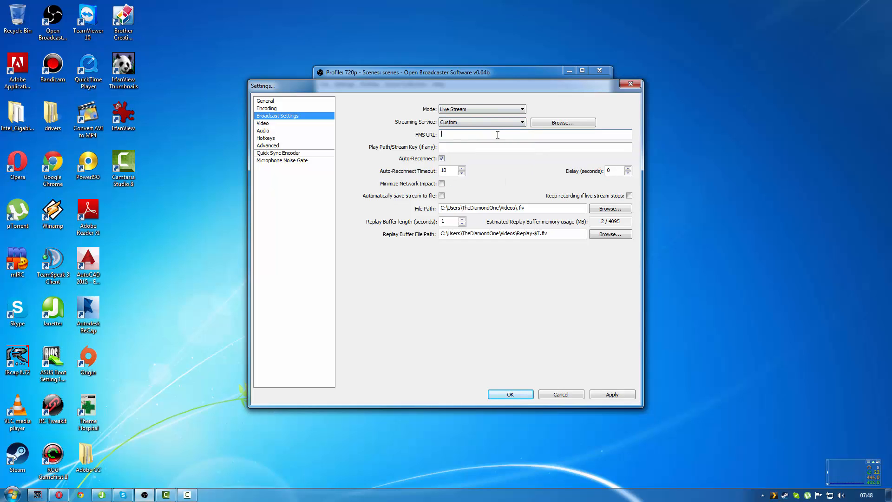
Step: Choose Twitch as the streaming service with the EU: London, UK server, and apply the broadcast settings
left_click(470, 123)
left_click(470, 142)
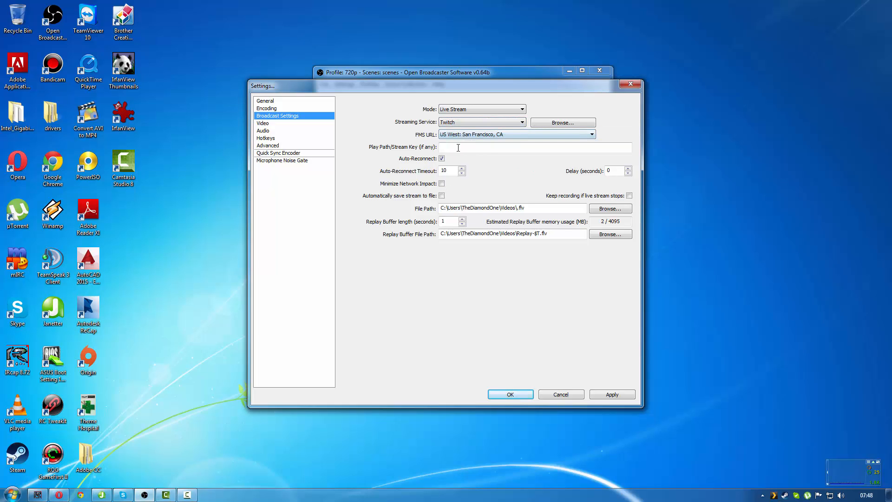
left_click(458, 148)
left_click(477, 135)
left_click(478, 166)
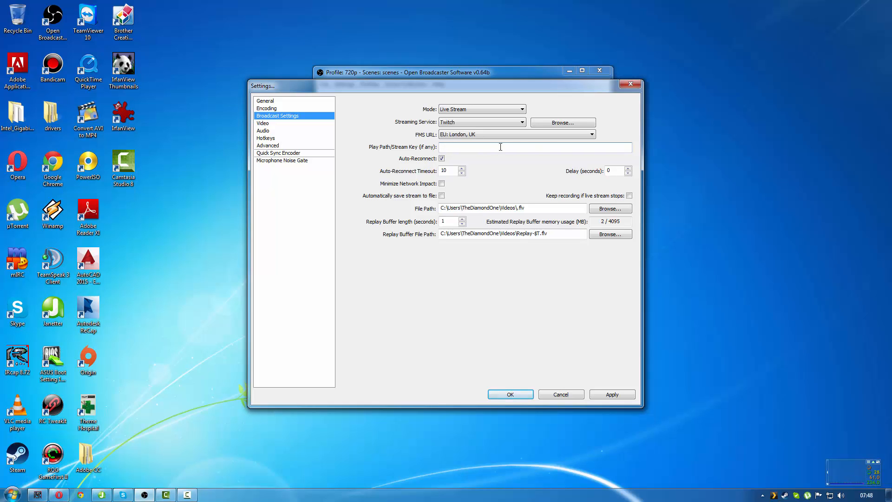
left_click(612, 395)
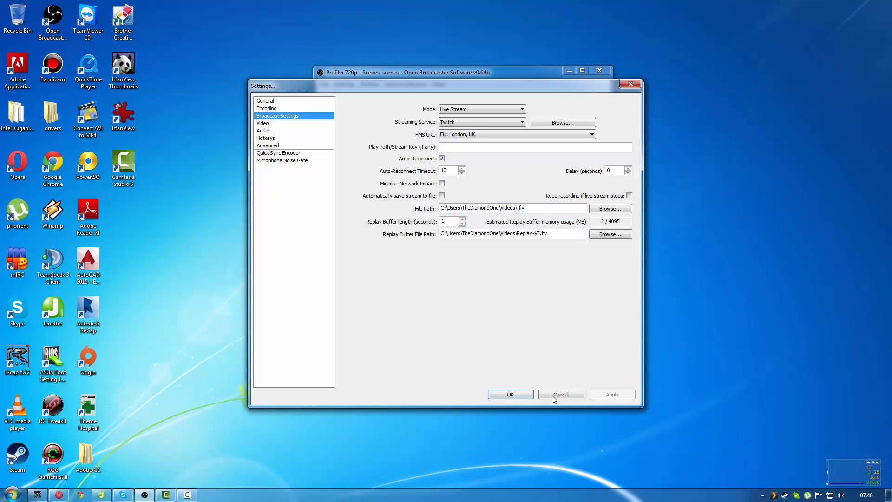
Step: Close the settings and add a Game Capture source named CoD to the scene
left_click(511, 394)
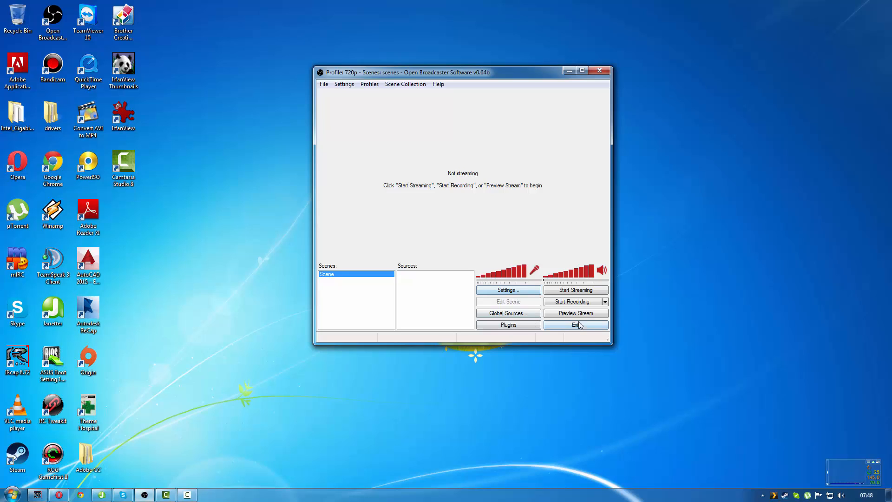
right_click(422, 285)
mouse_move(442, 290)
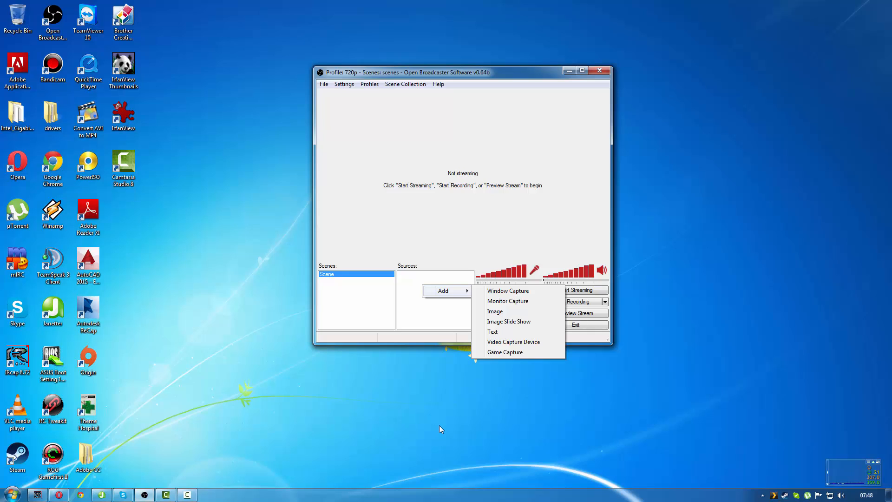
left_click(519, 353)
type("C oD")
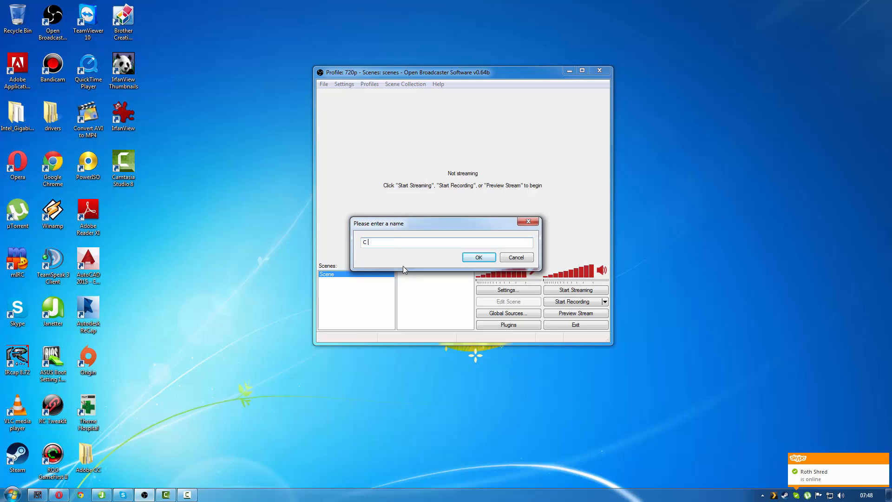
key("BackSpace")
key("BackSpace")
key("BackSpace")
type("oD")
key("Return")
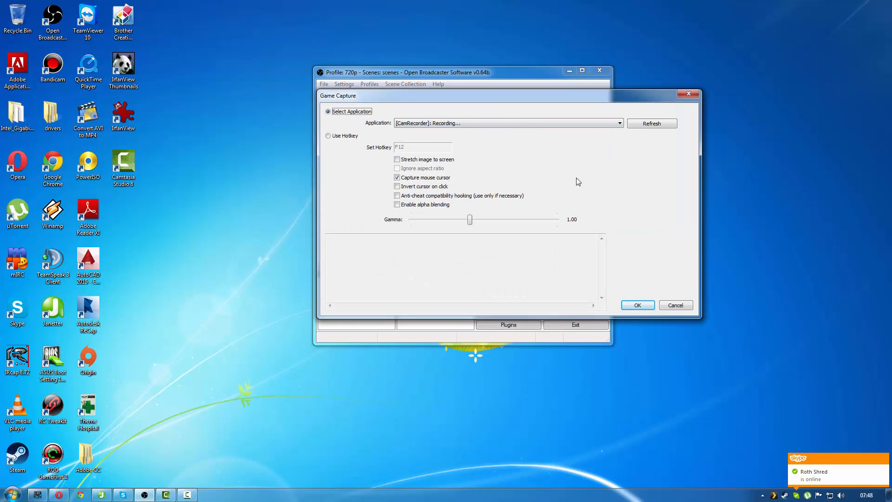
Step: Choose [CamRecorder]: Recording... as the application for the game capture and confirm the source
left_click(579, 123)
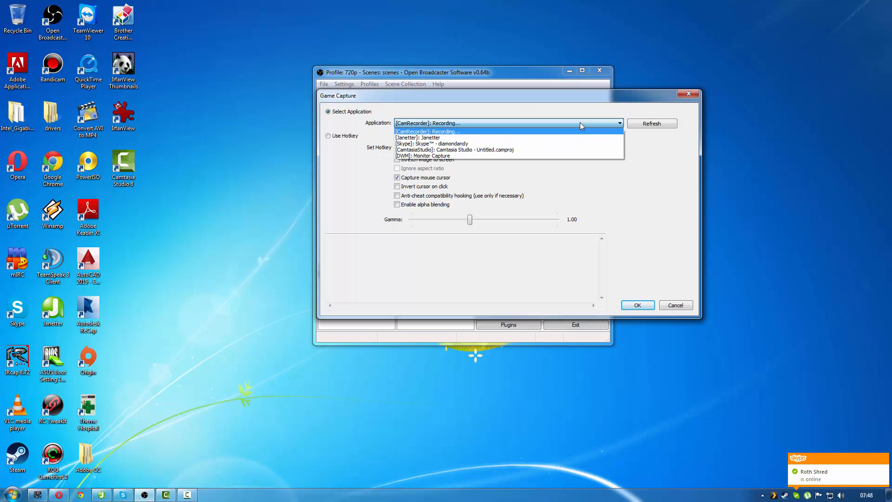
left_click(589, 132)
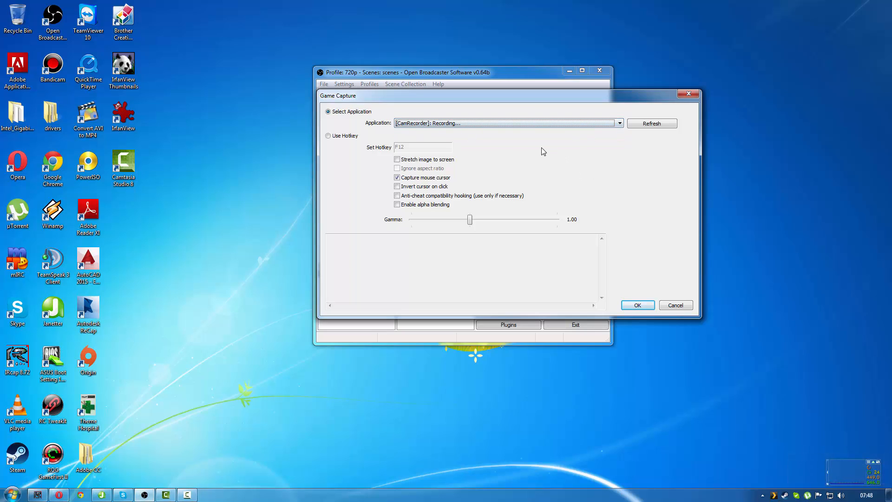
left_click(635, 305)
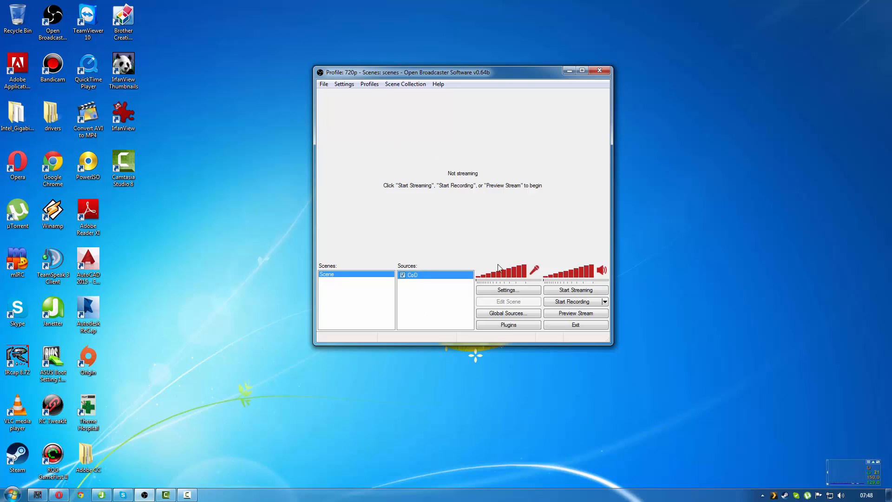
Step: Start the stream preview and add a Text source named Website
left_click(583, 316)
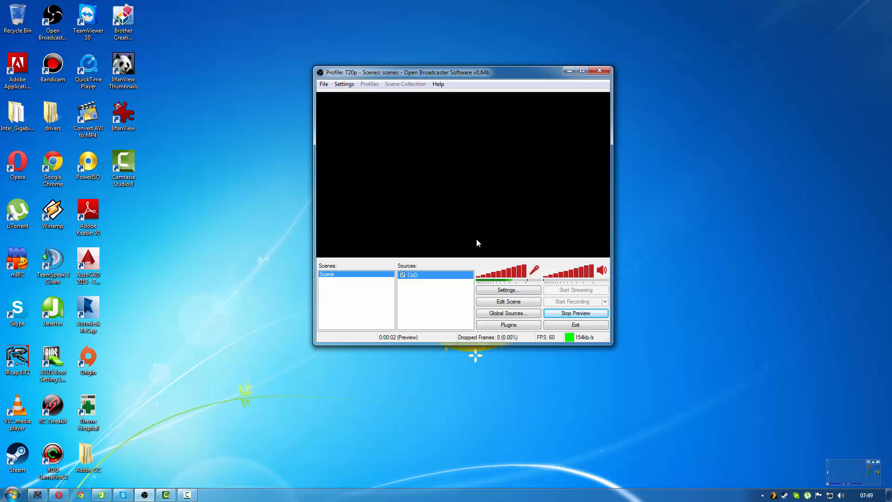
left_click(423, 300)
right_click(422, 301)
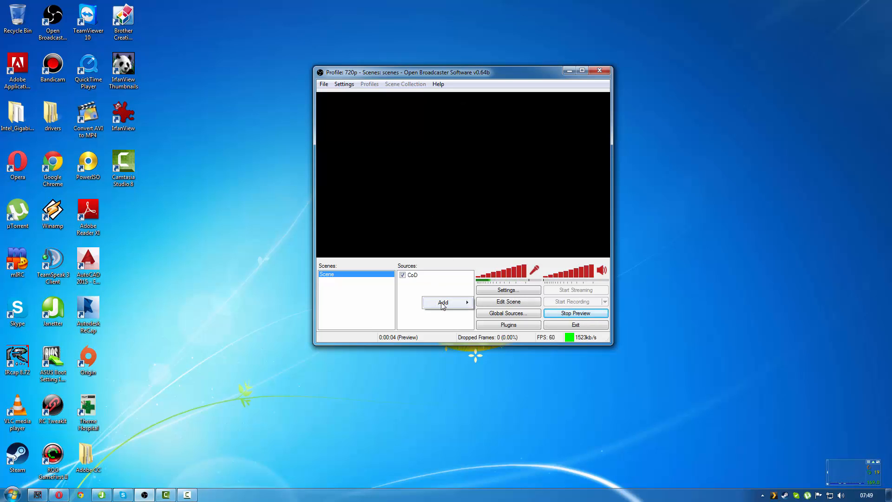
mouse_move(444, 302)
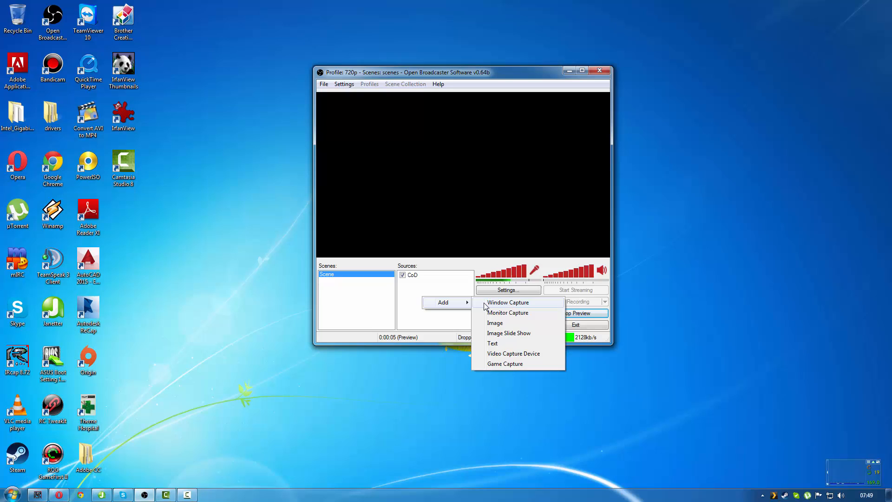
left_click(493, 343)
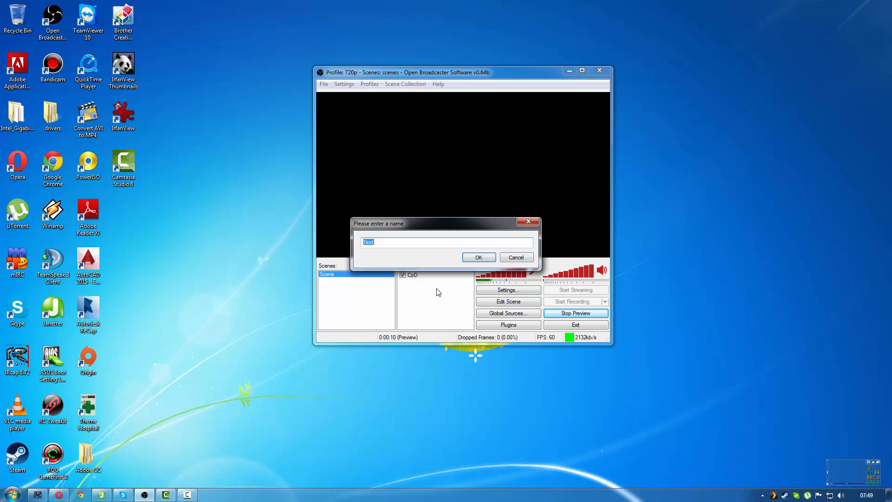
type("Twitter")
key("Return")
Step: Enter the channel's full YouTube web address as the Website source's text and confirm it
left_click(376, 334)
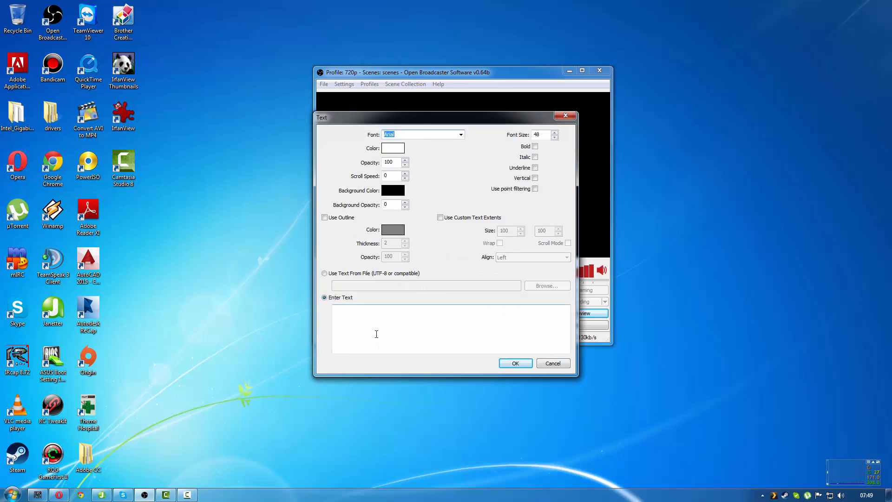
type("htt")
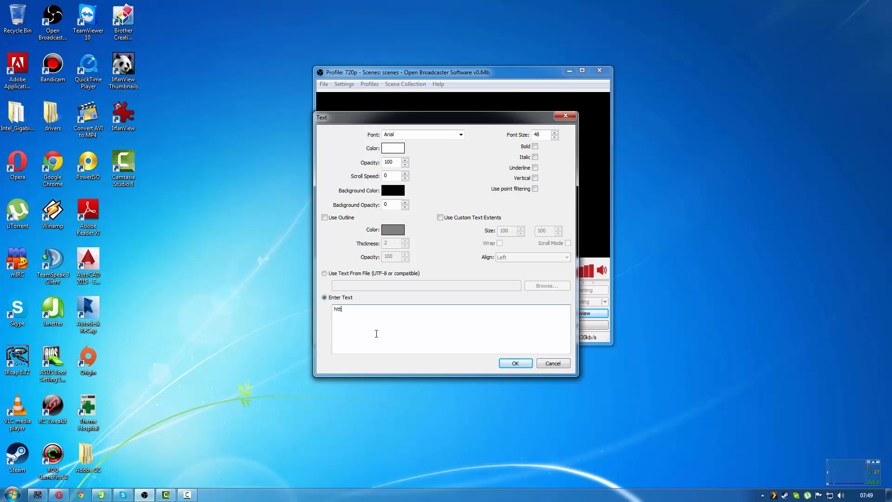
type("o://www.youtube")
type("/diamondandy")
left_click(516, 364)
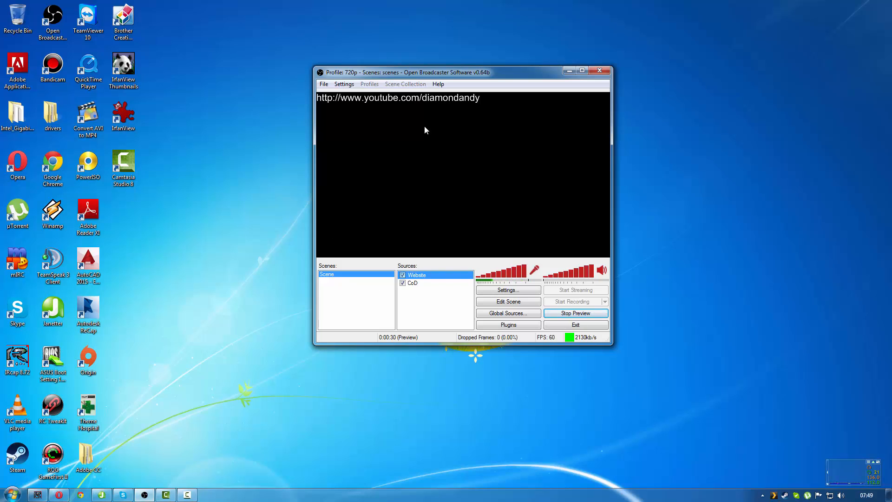
Step: Center the Website text in the preview
right_click(408, 99)
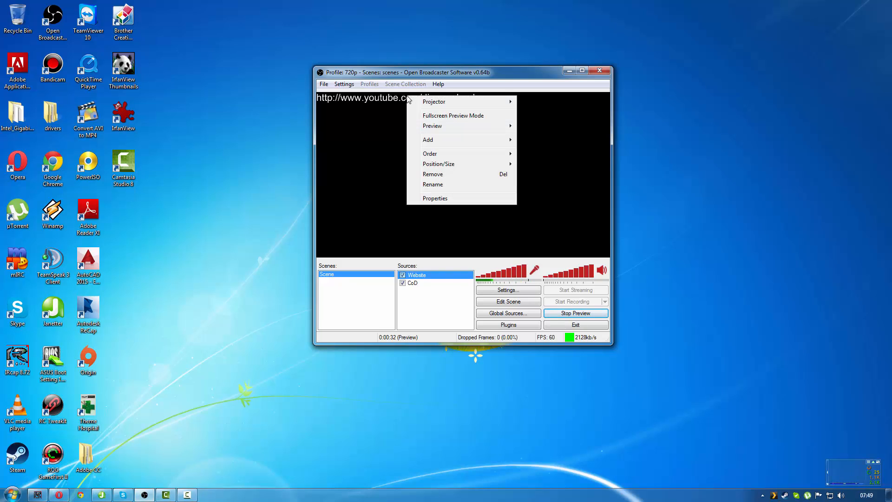
mouse_move(472, 168)
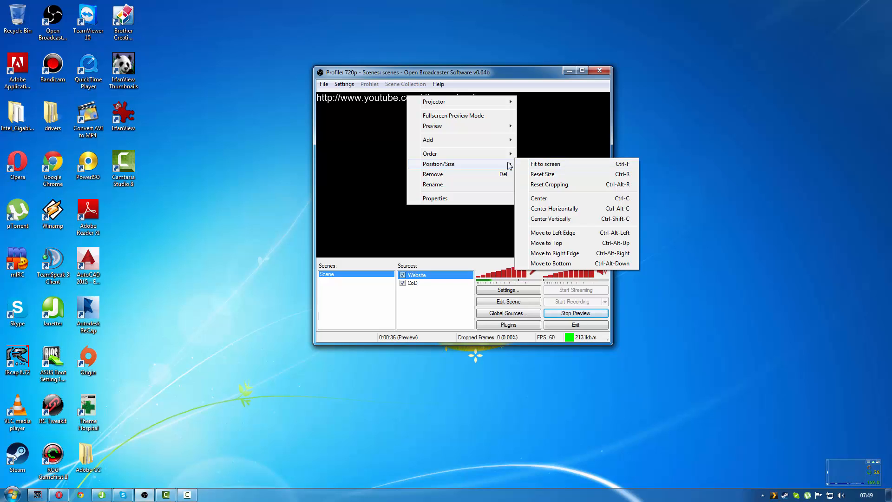
left_click(542, 198)
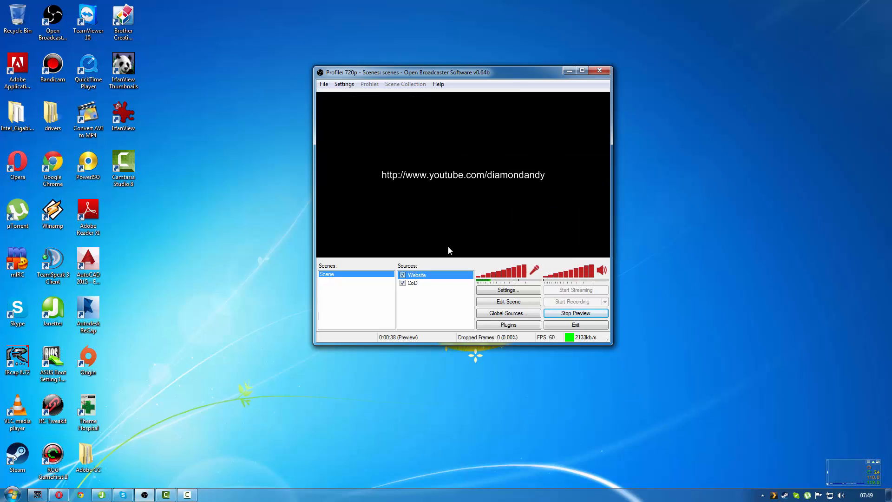
Step: Move the Website text to the bottom edge of the preview
right_click(454, 174)
left_click(424, 179)
right_click(418, 179)
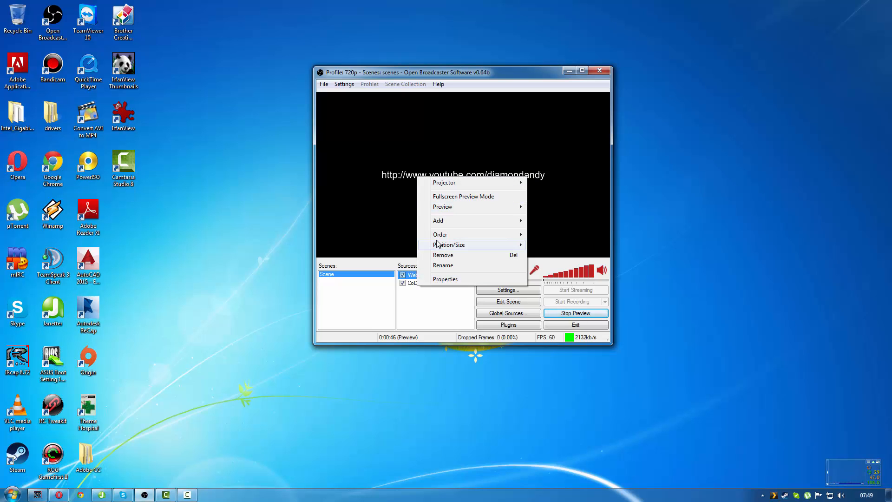
mouse_move(439, 244)
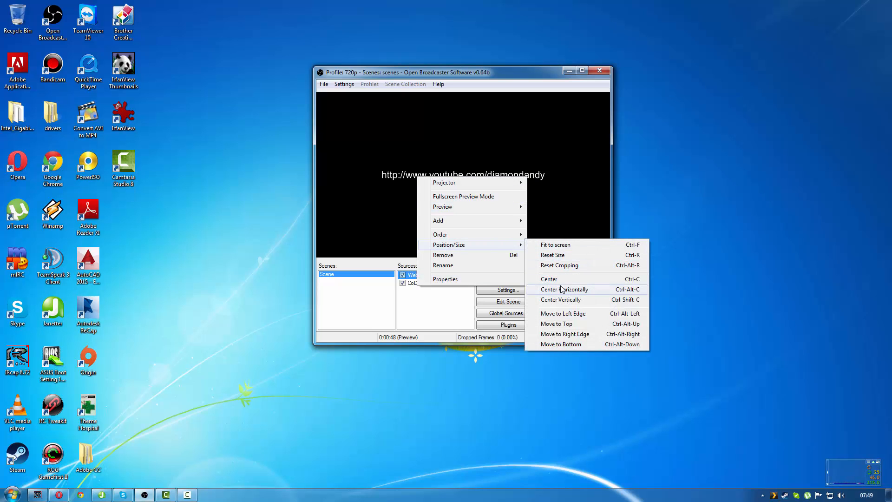
left_click(561, 344)
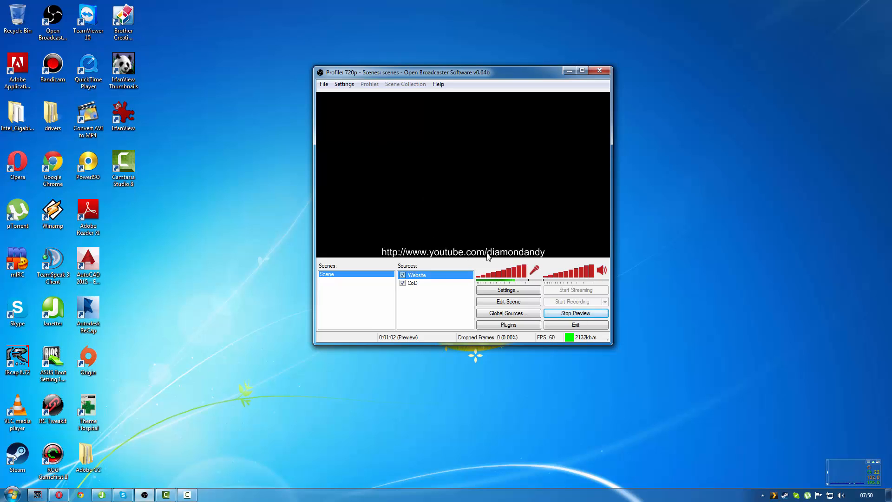
Step: Reorder the sources so that CoD sits above Website
left_click(415, 283)
right_click(417, 283)
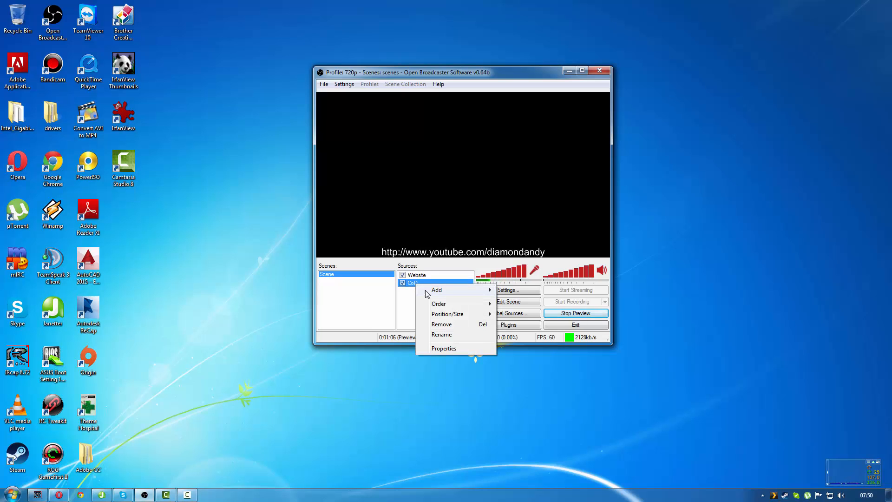
mouse_move(457, 315)
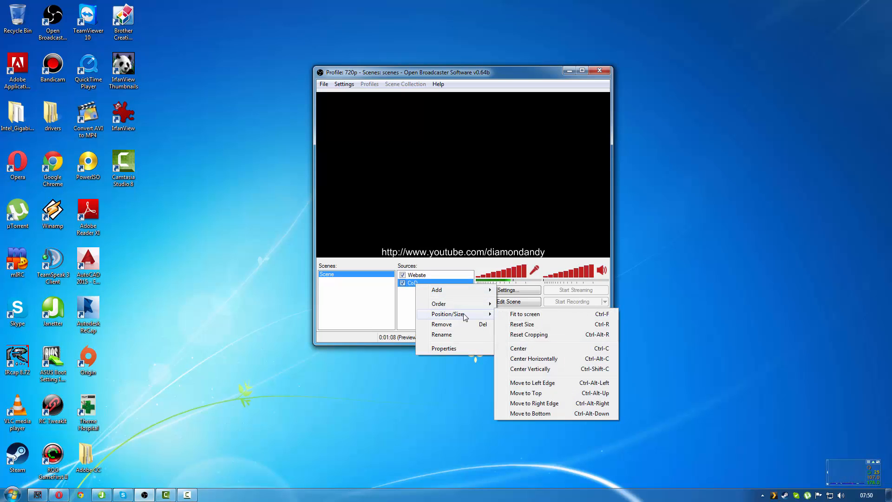
left_click(521, 303)
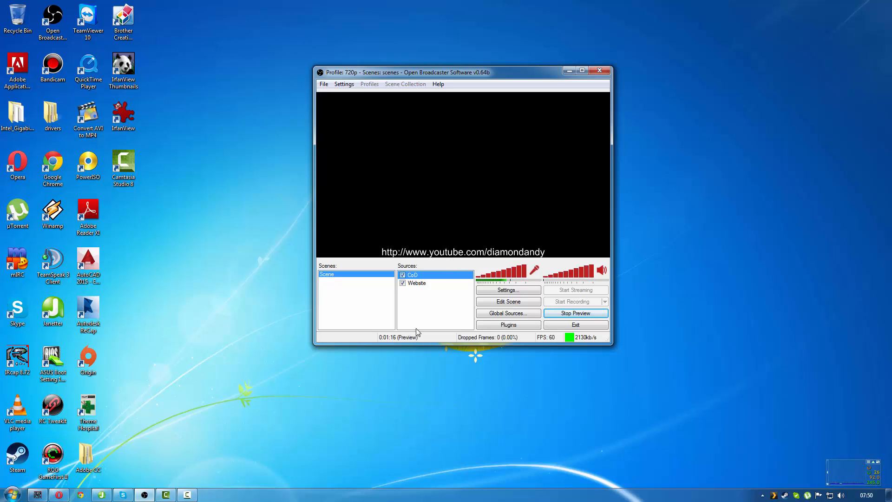
Step: Stop the stream preview and exit the program
left_click(556, 316)
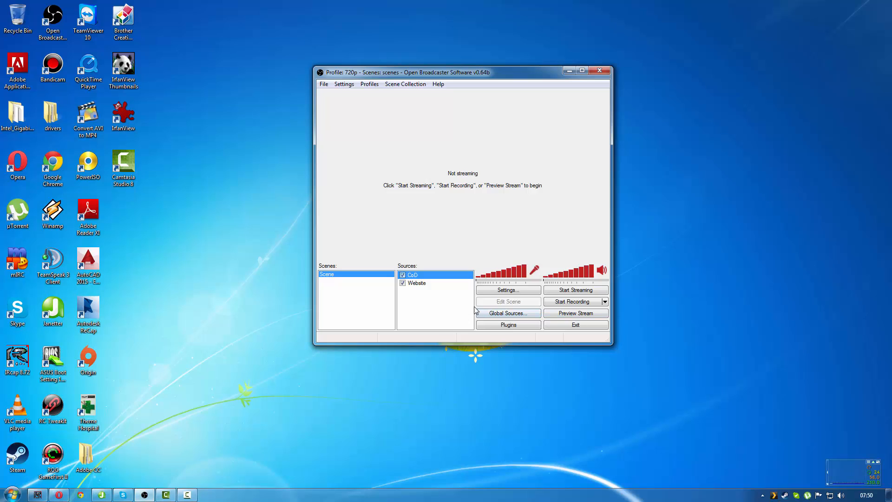
left_click(570, 325)
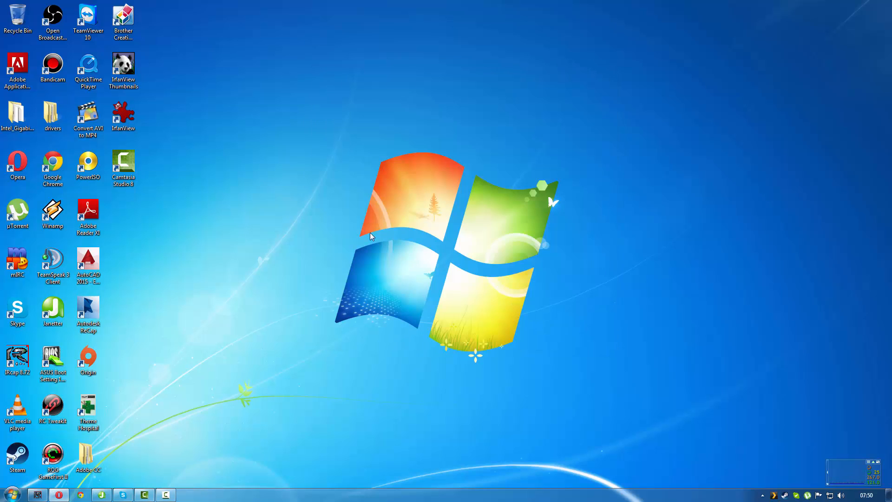